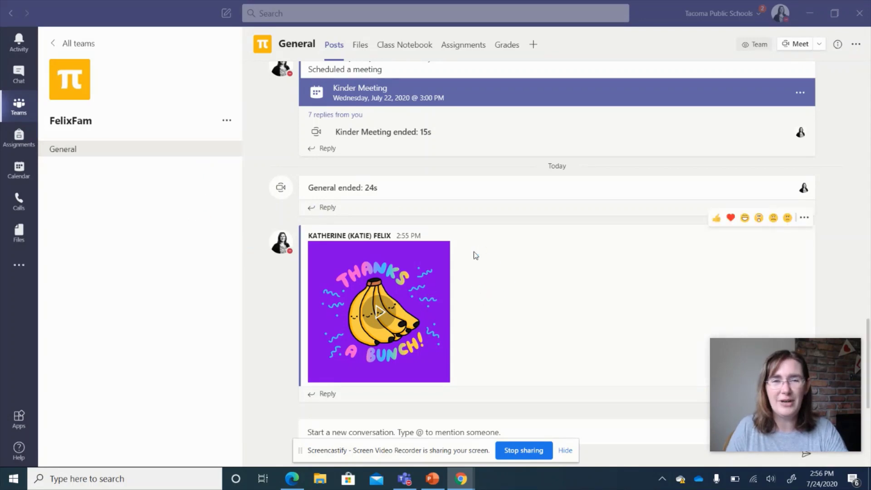
Step: Create a new assignment in the FelixFam team titled "Getting used to a computer"
click(466, 45)
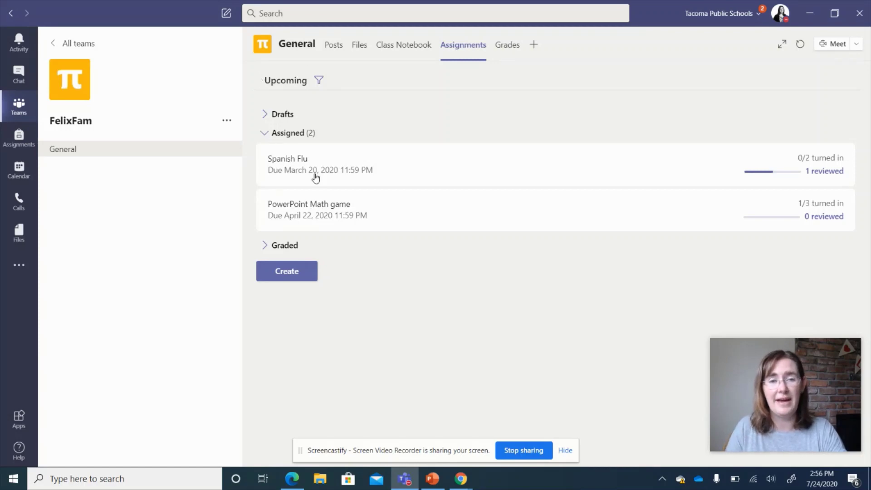
click(286, 272)
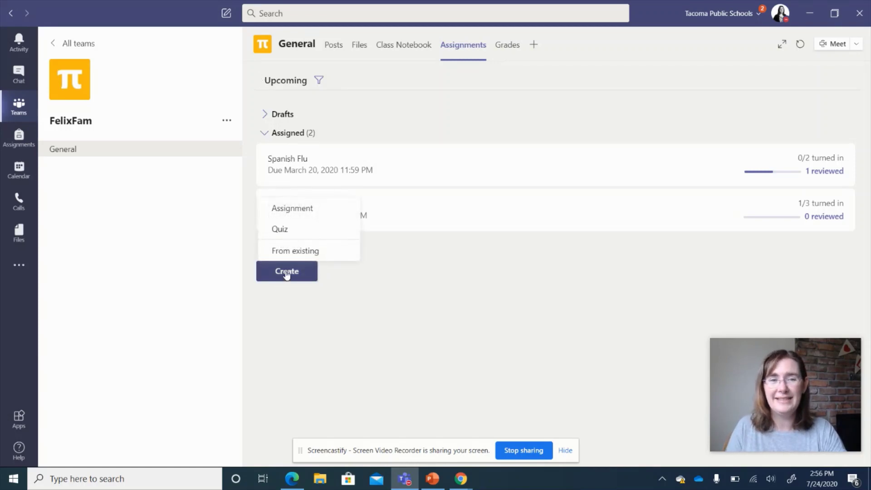
click(297, 209)
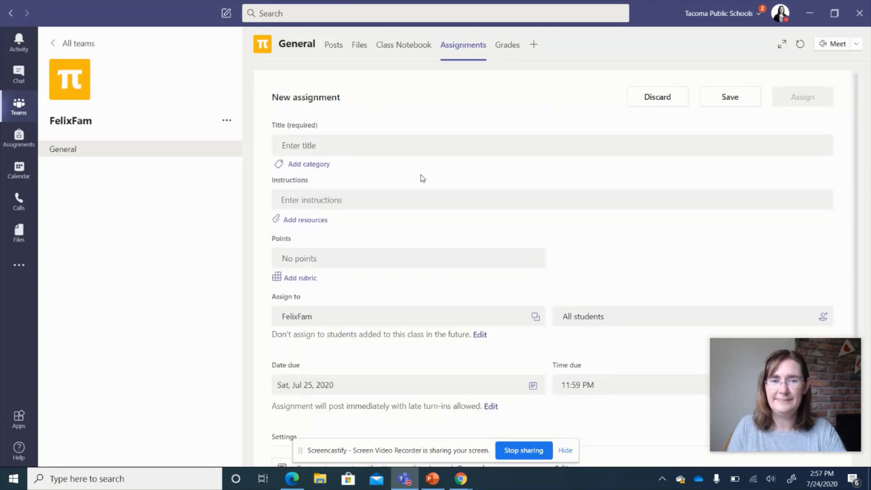
click(313, 144)
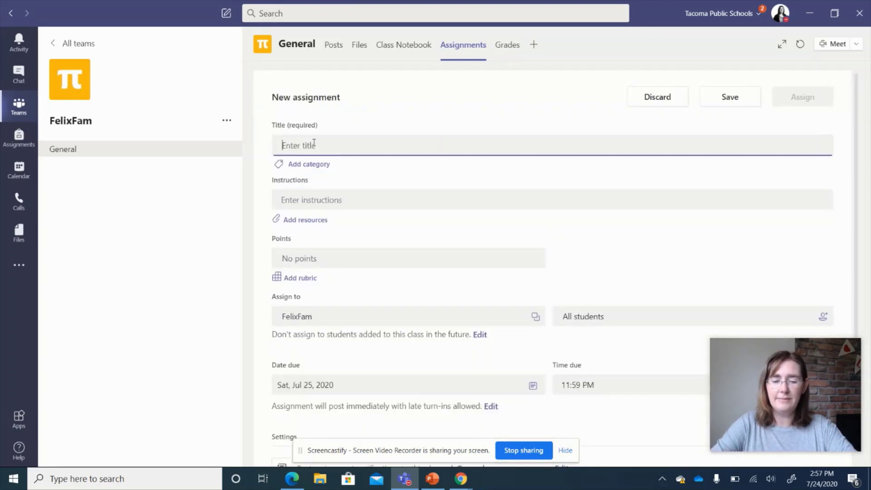
text(Gettin)
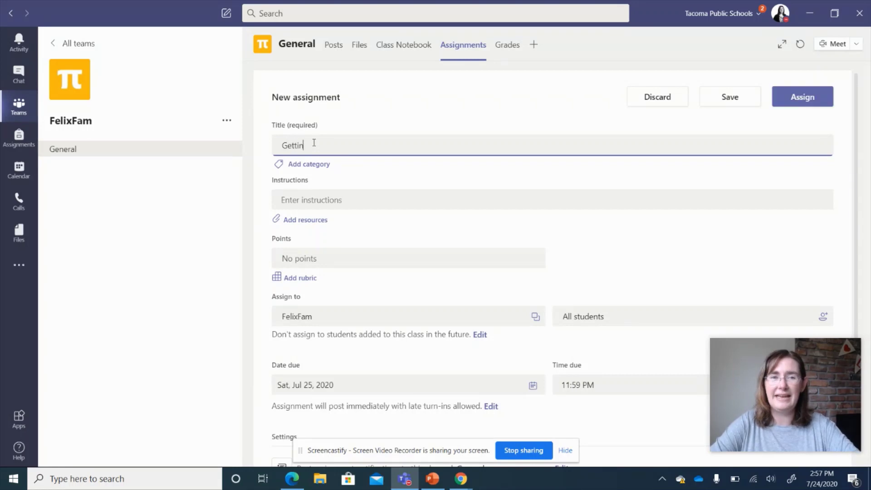
text(g used t)
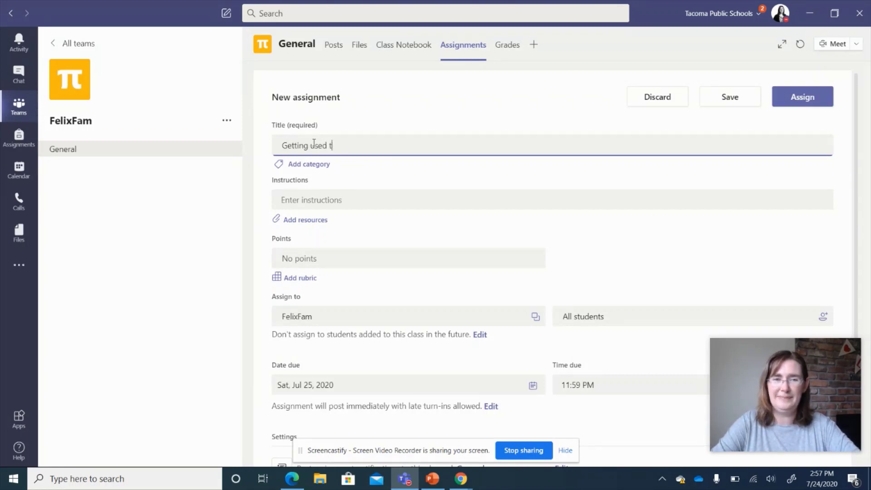
text(o a computer)
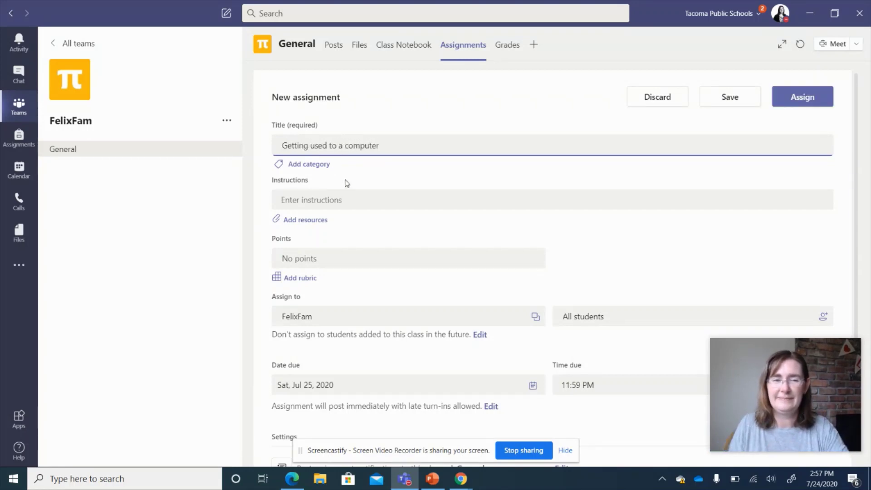
Step: Attach Instant Digital Practice.pptx from the Interactive Files folder on OneDrive and let students edit their own copy
click(338, 206)
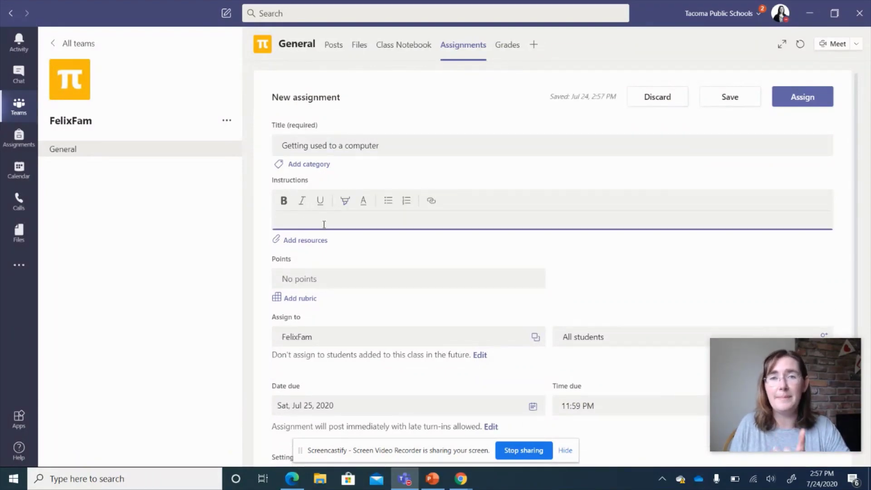
click(301, 245)
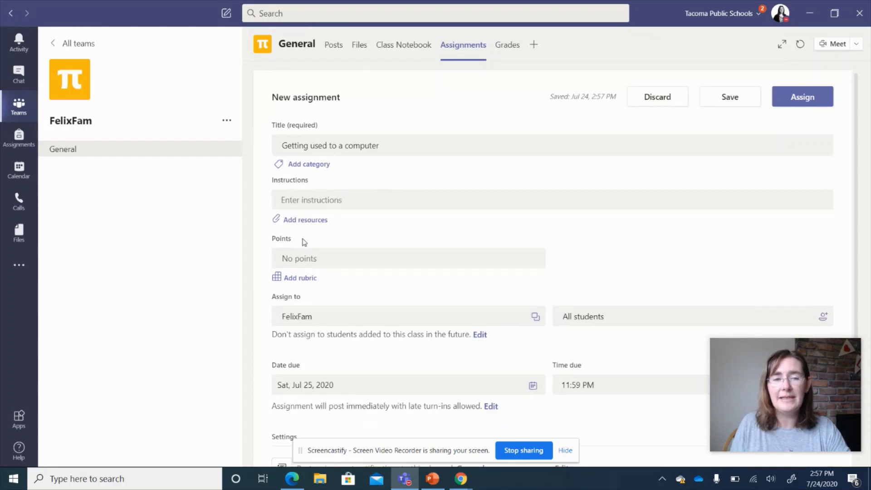
click(299, 220)
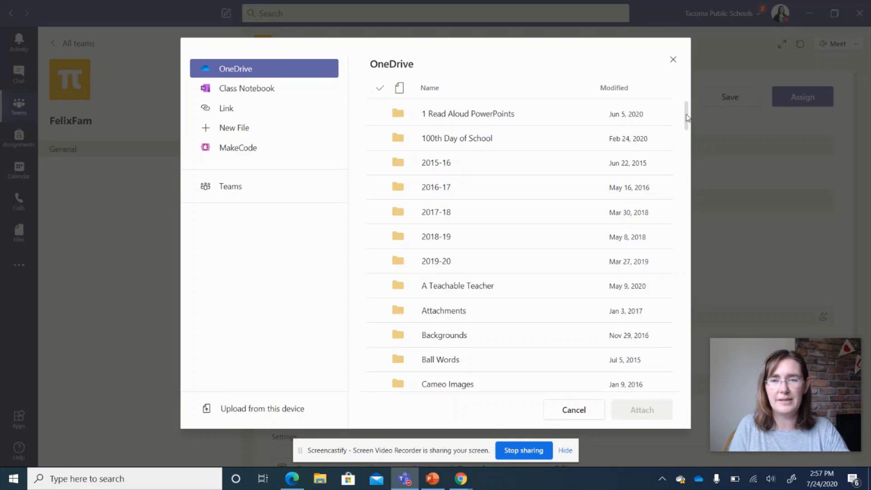
drag(686, 117, 688, 251)
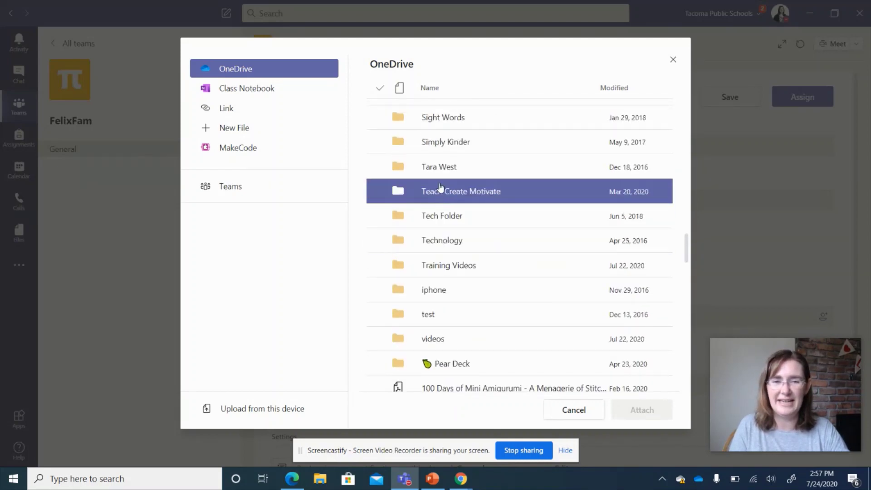
click(439, 167)
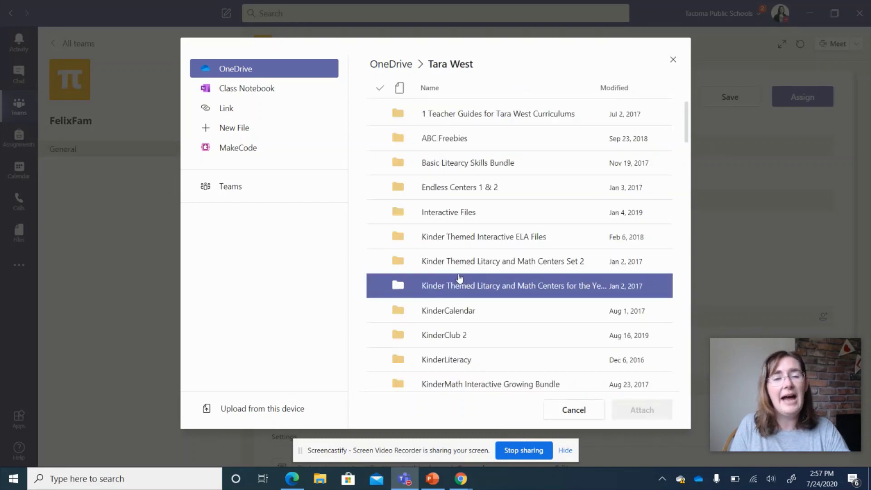
click(458, 214)
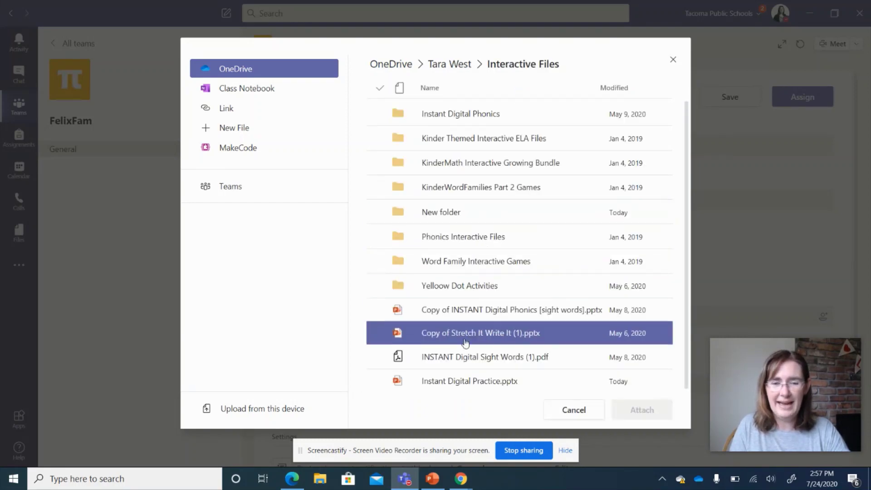
click(474, 381)
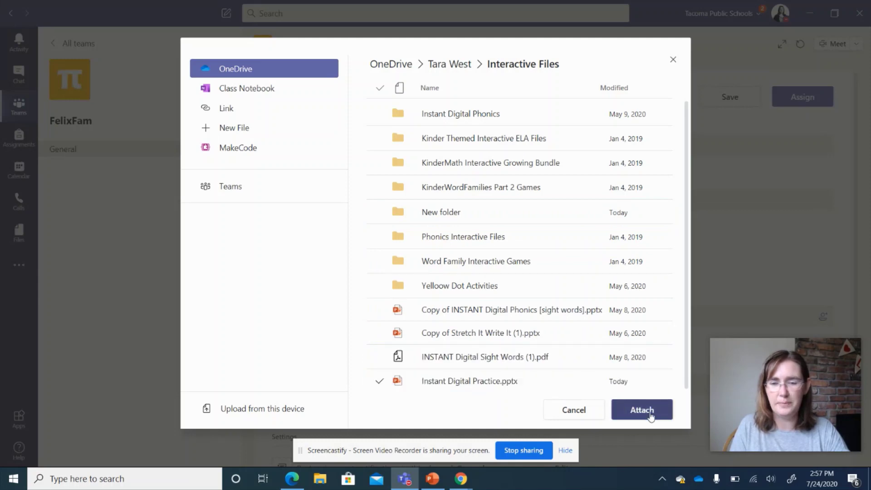
click(650, 416)
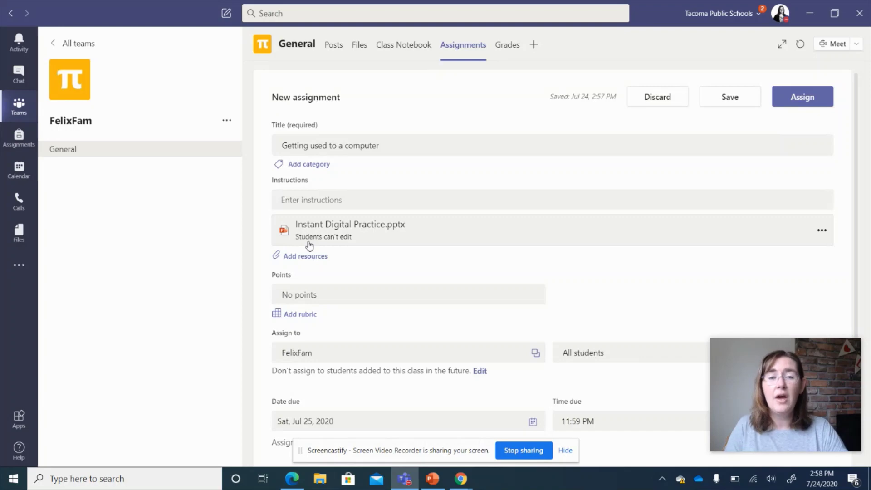
click(822, 231)
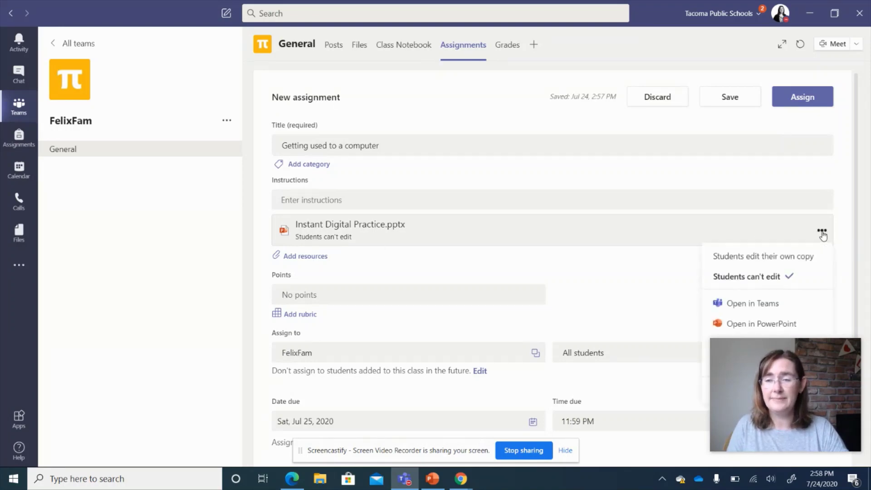
click(755, 258)
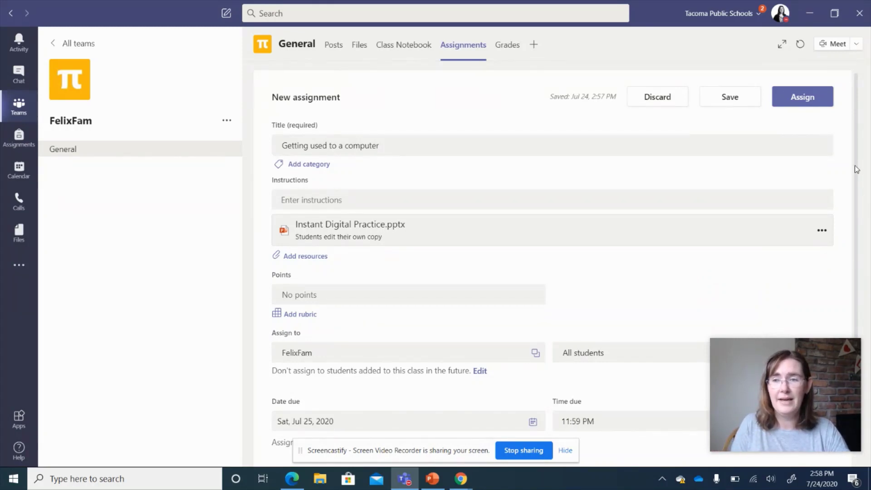
Step: Review which classes and which individual students the assignment can be assigned to, keeping FelixFam and all students
drag(857, 170, 851, 220)
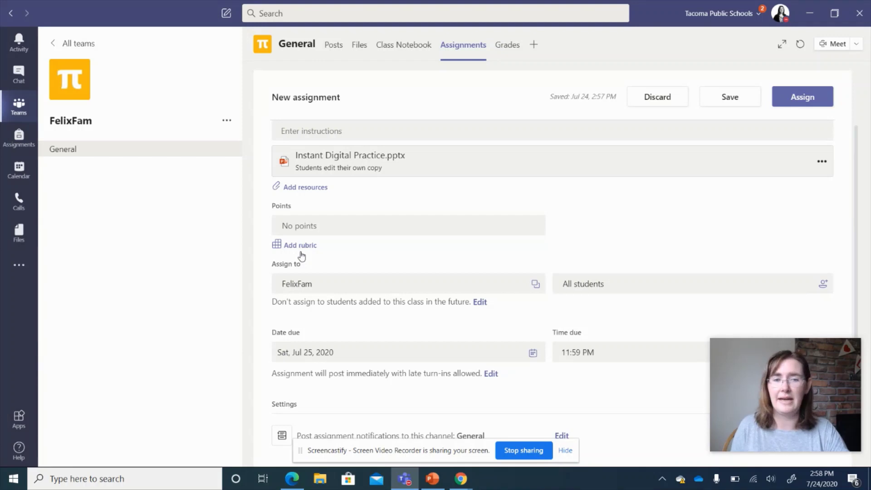
click(341, 287)
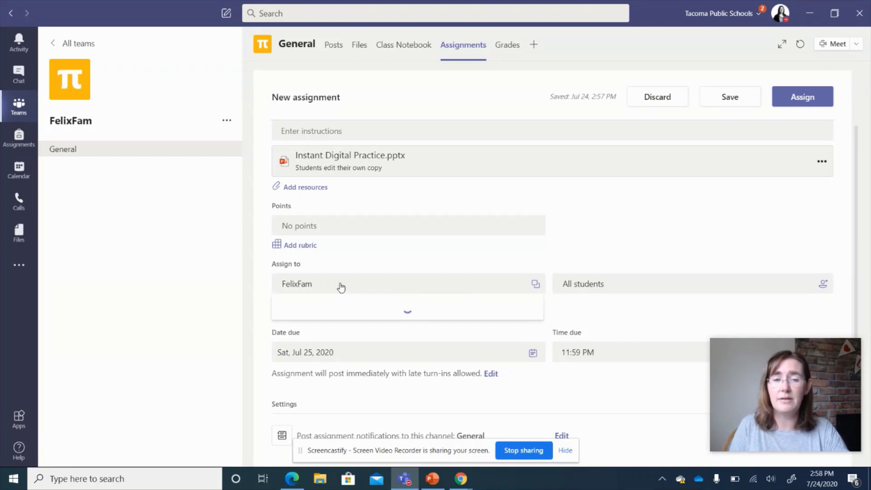
click(341, 287)
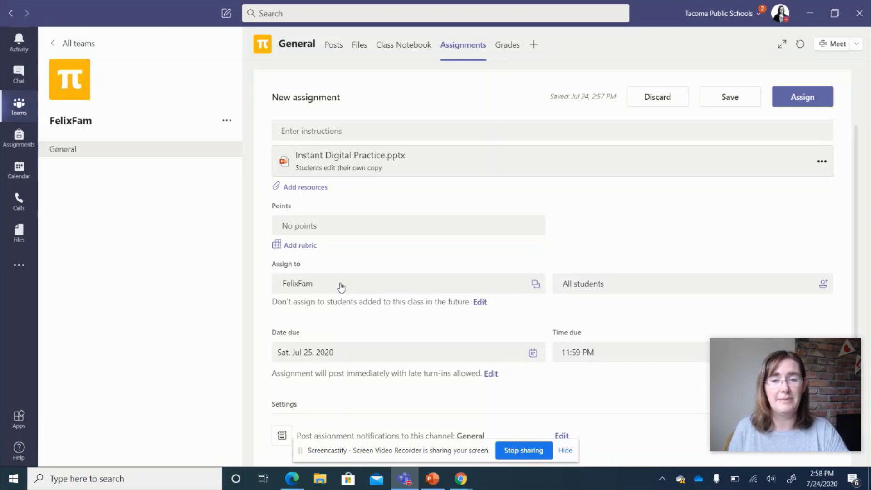
click(640, 286)
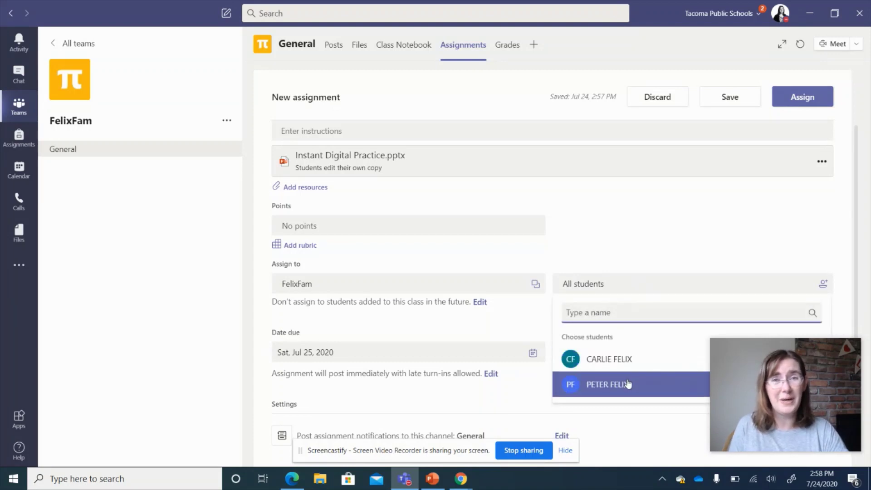
click(625, 251)
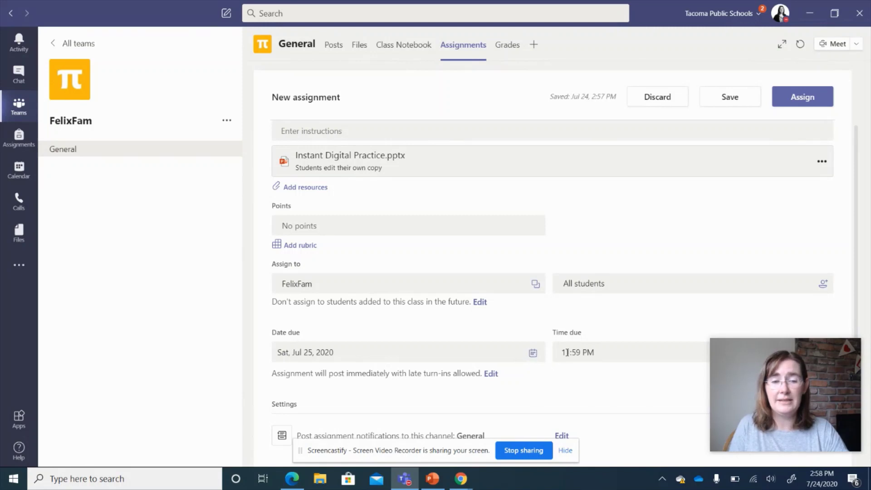
Step: Review the assignment's scheduling, due and close date options, accept them as they are, and assign it
scroll(715, 444, down, 2)
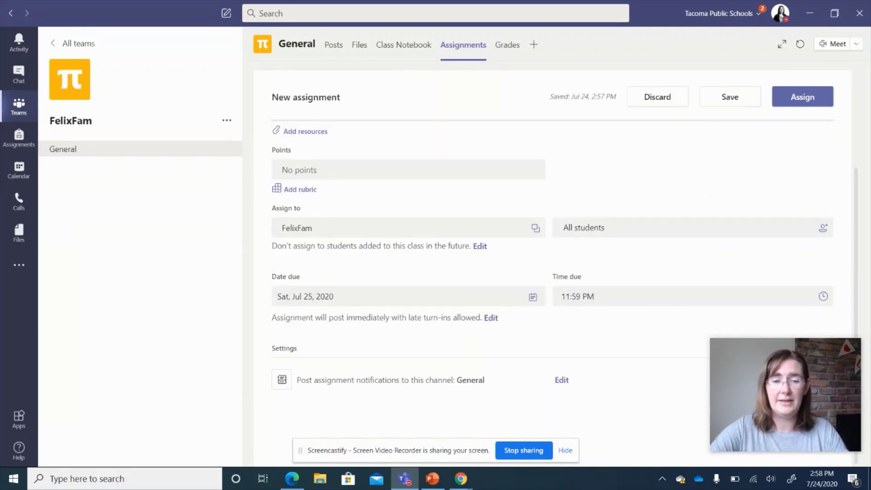
click(490, 318)
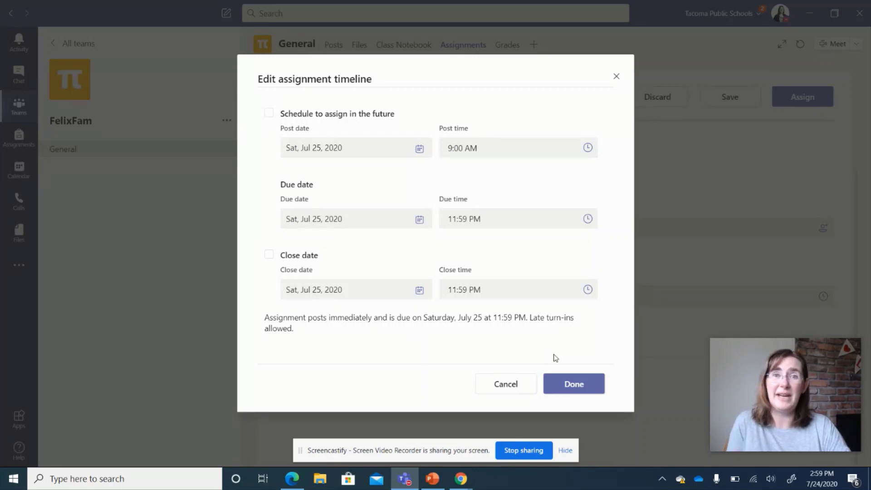
click(575, 384)
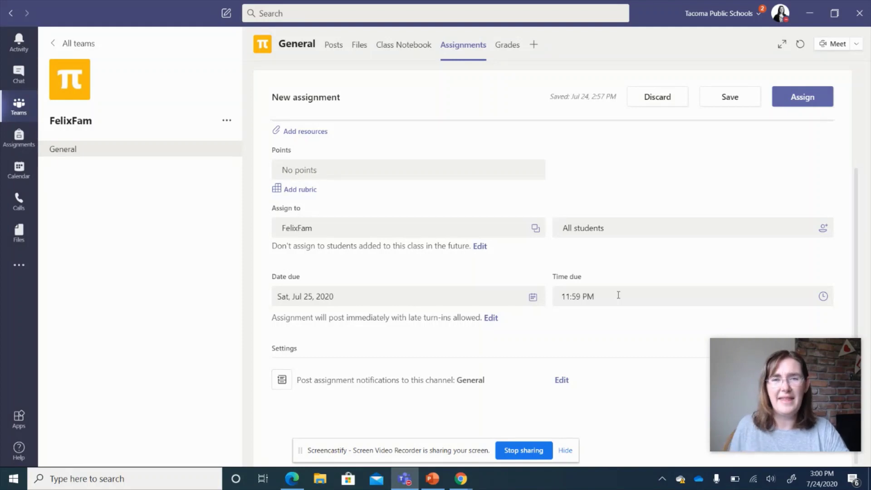
click(808, 100)
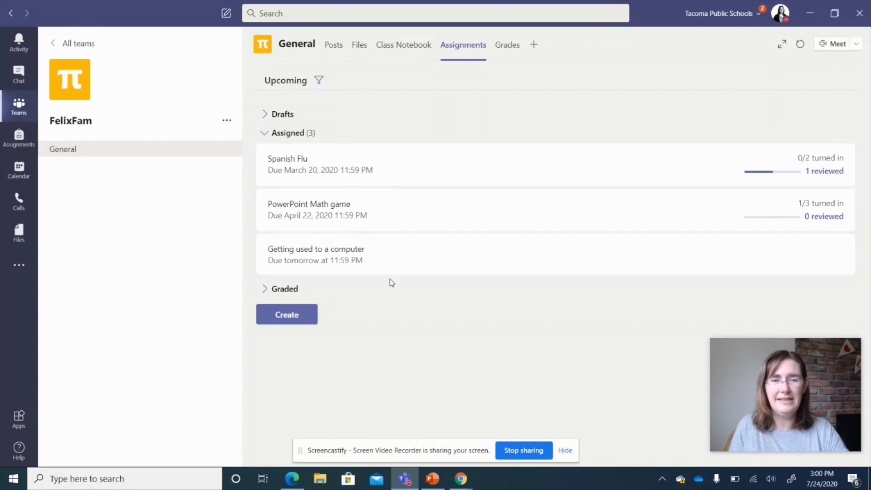
Step: Open the "Getting used to a computer" assignment from its notification in the General channel's posts and switch to its student view
click(332, 46)
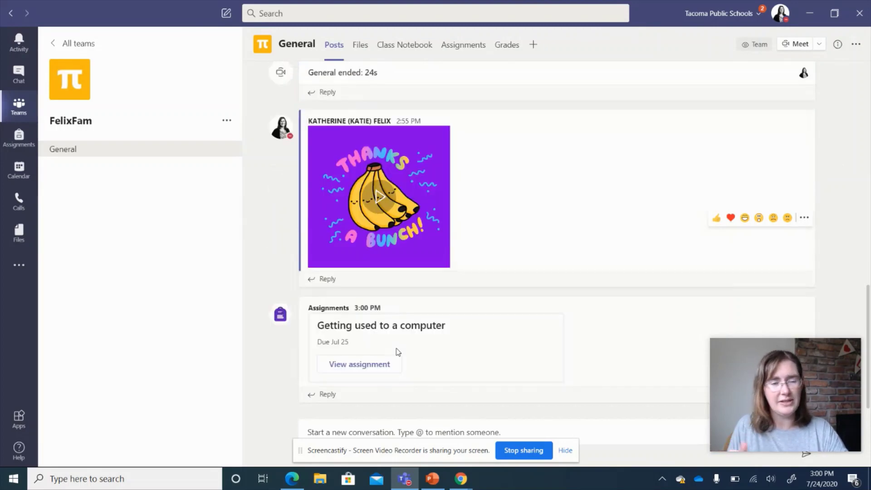
click(363, 368)
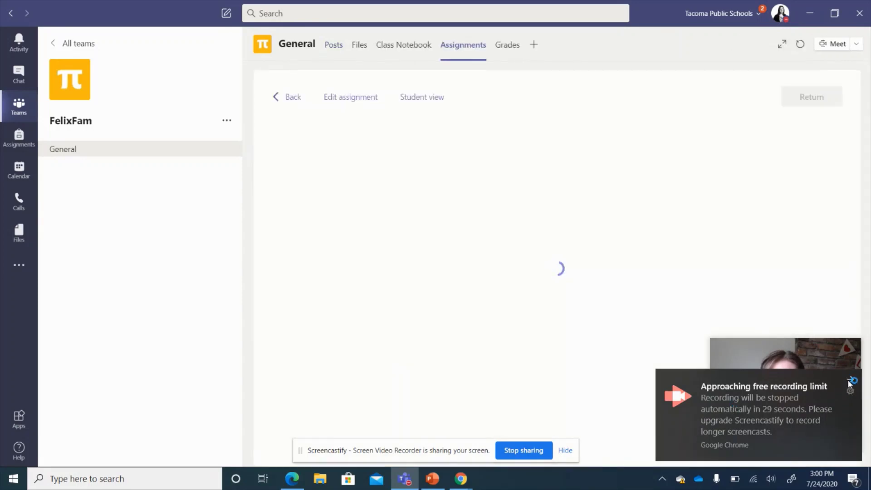
click(849, 382)
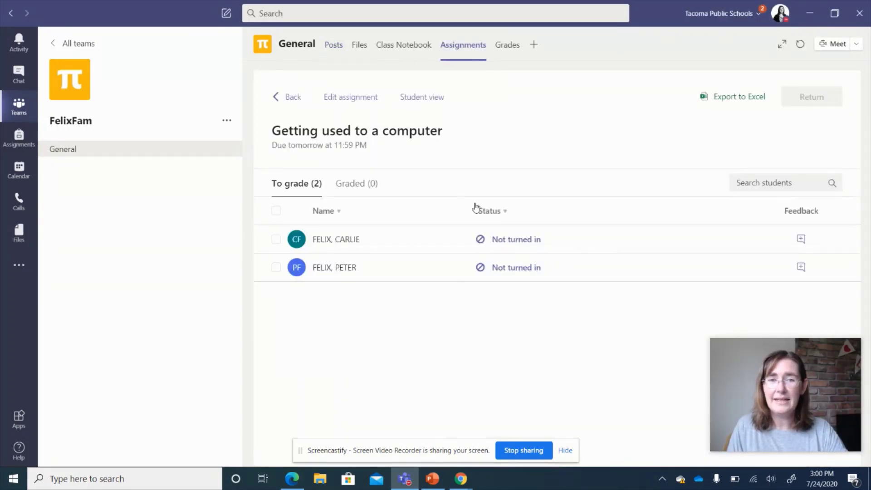
click(426, 97)
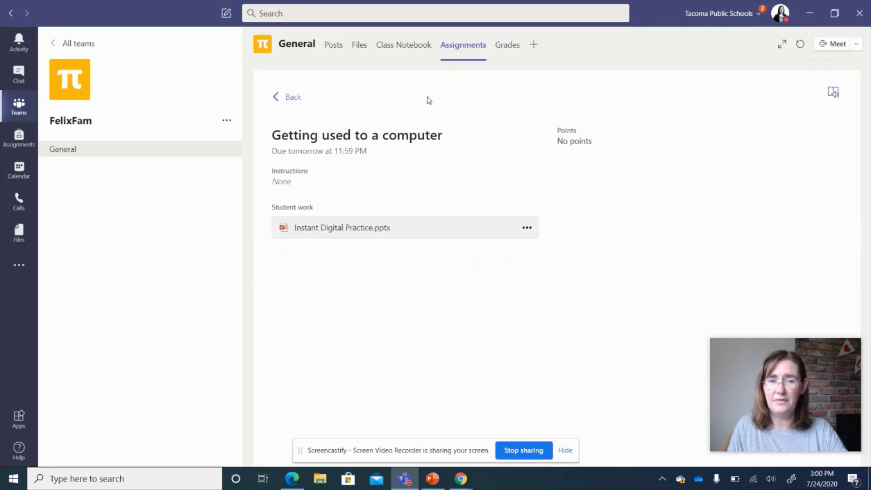
Step: Open the attached Instant Digital Practice.pptx from the student view and start editing it in the browser
click(415, 229)
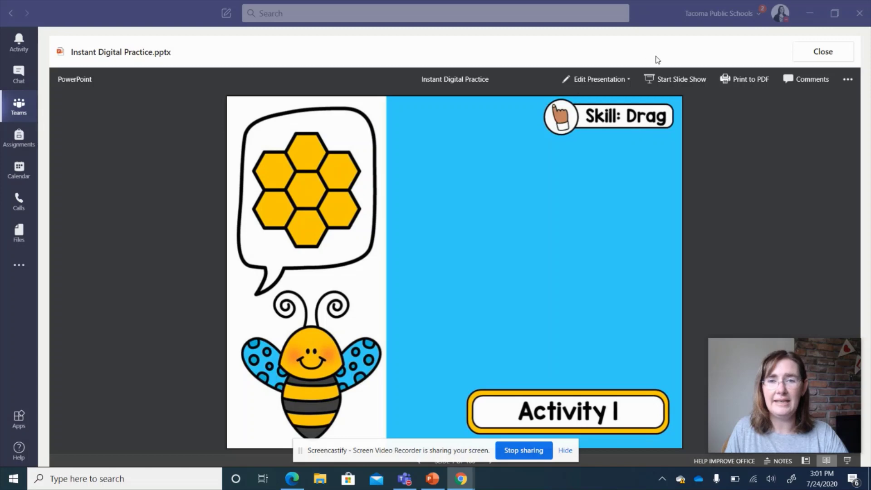
click(585, 80)
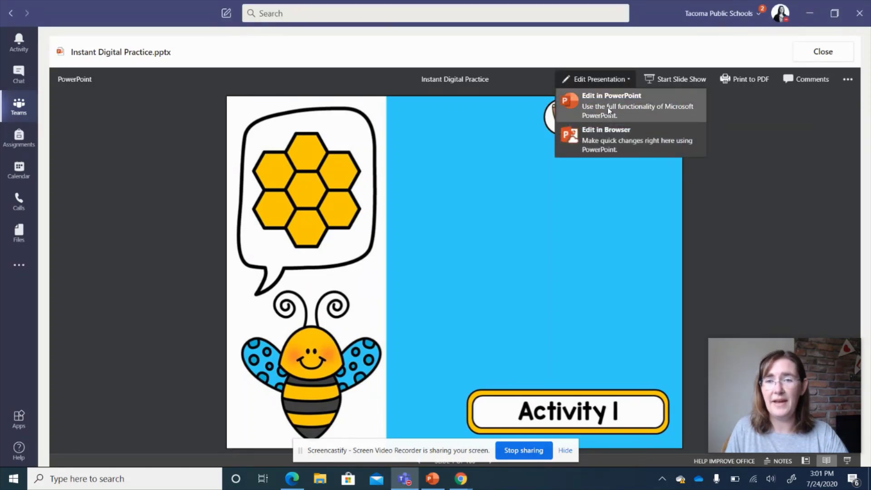
click(606, 151)
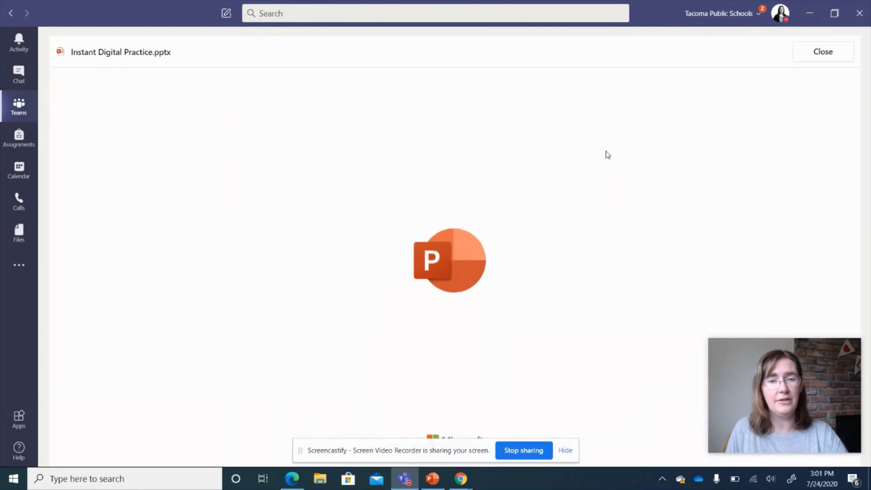